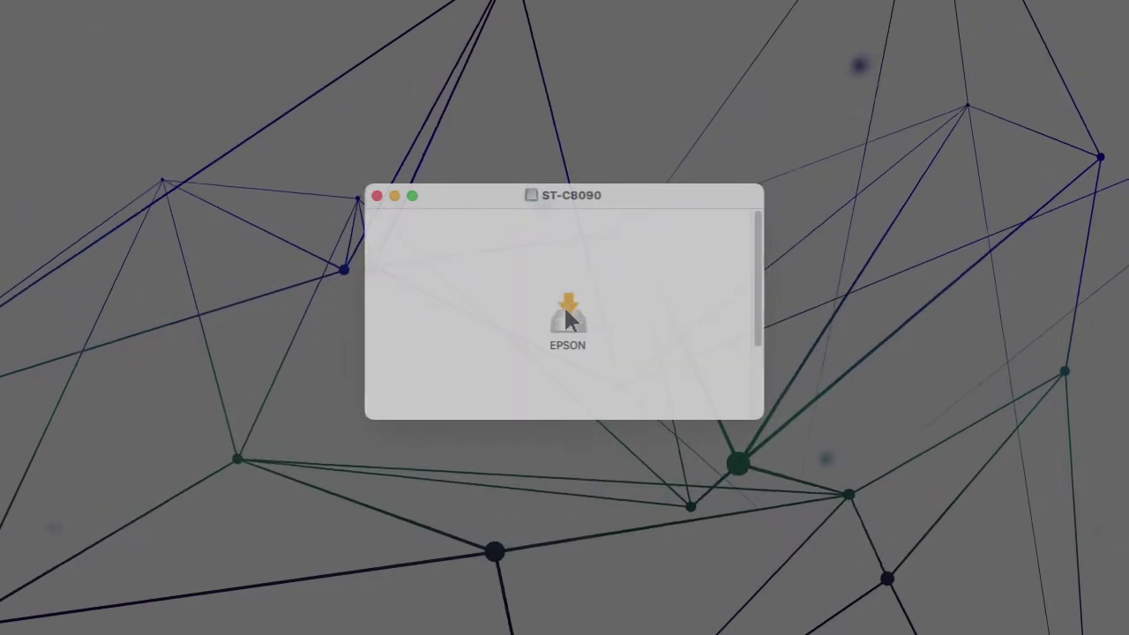
- Launch the EPSON installer, accept the Epson license and start installing the software
double_click(568, 317)
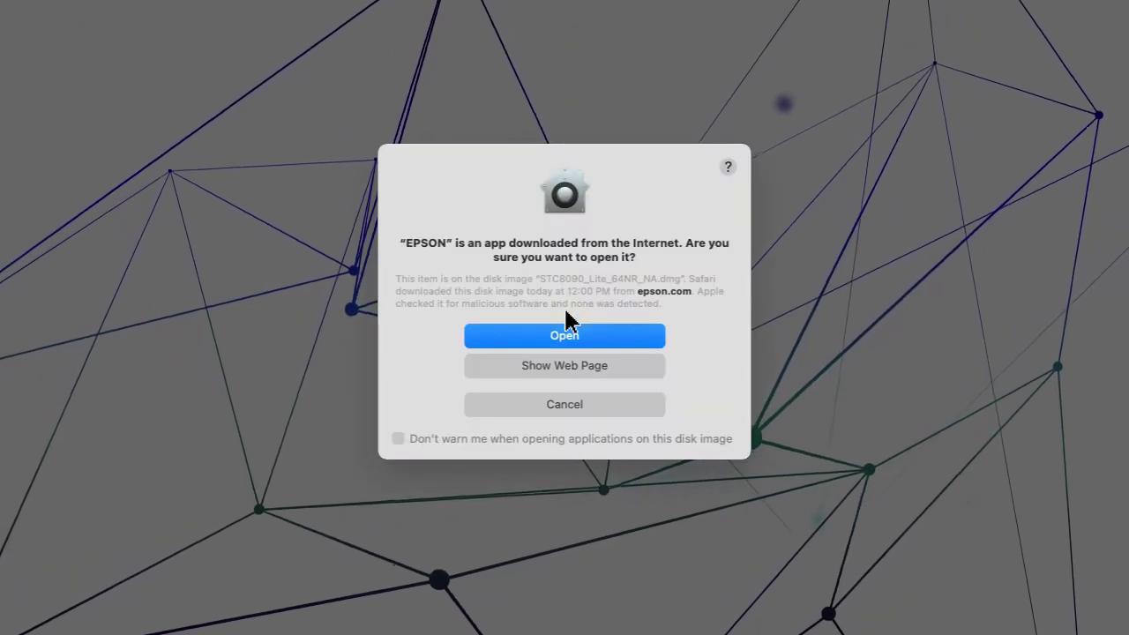
left_click(569, 339)
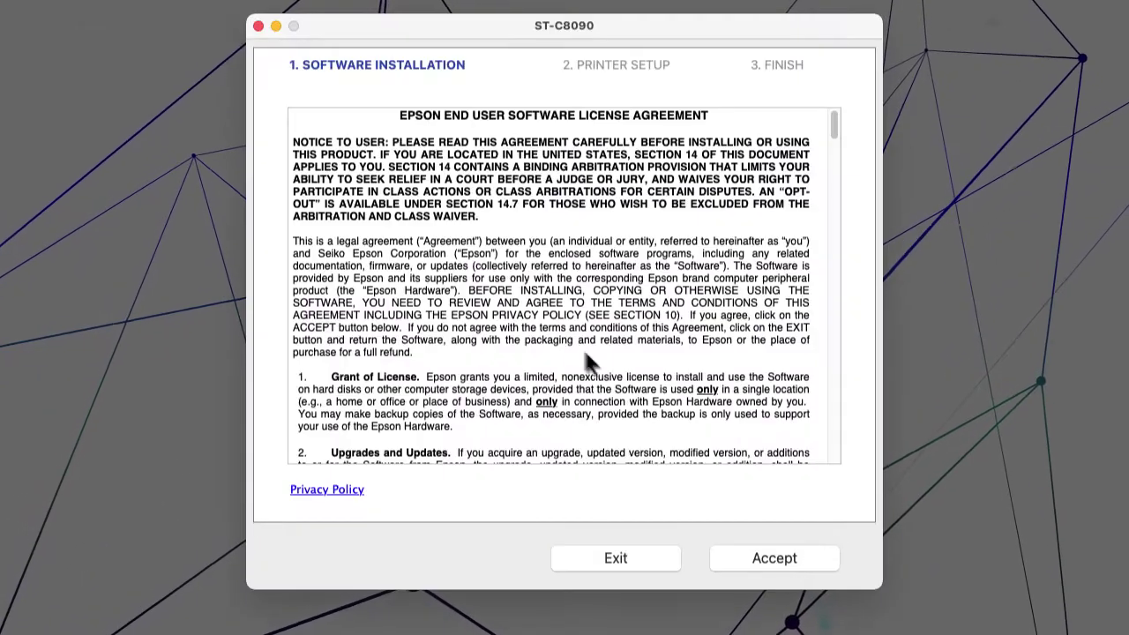
left_click(773, 558)
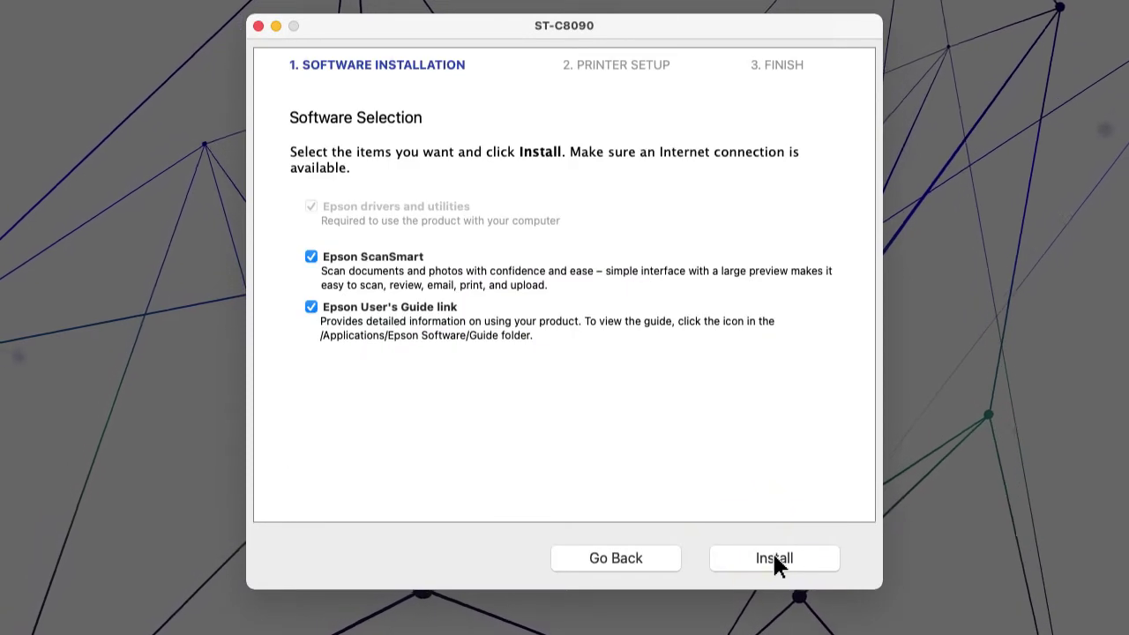
left_click(773, 558)
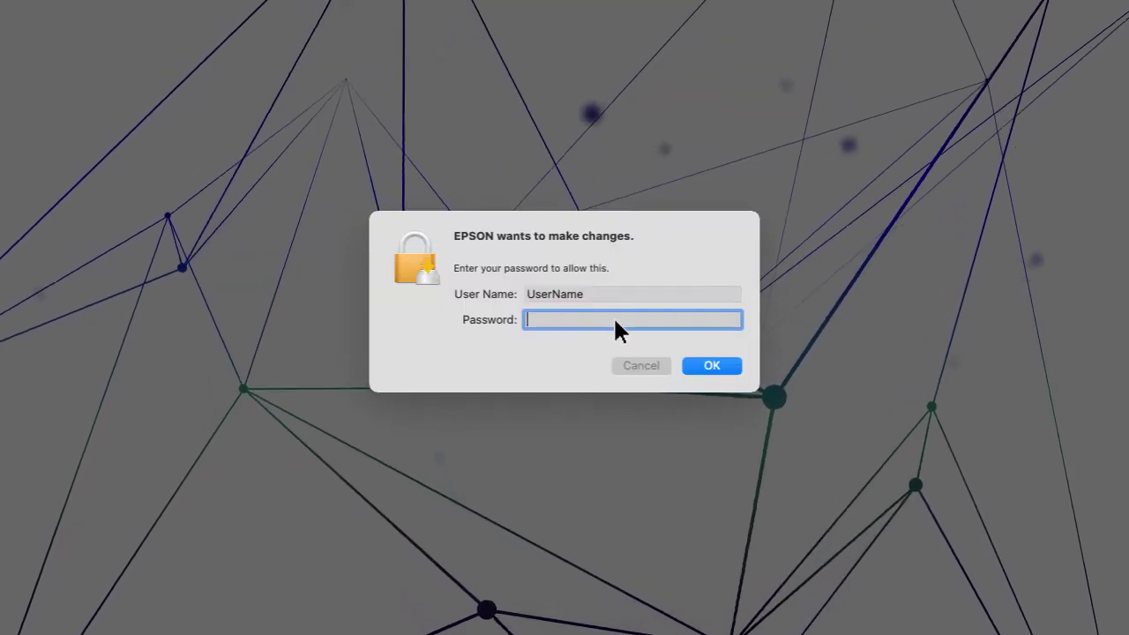
- Authorize the installation with the admin password, then continue to printer setup
left_click(615, 319)
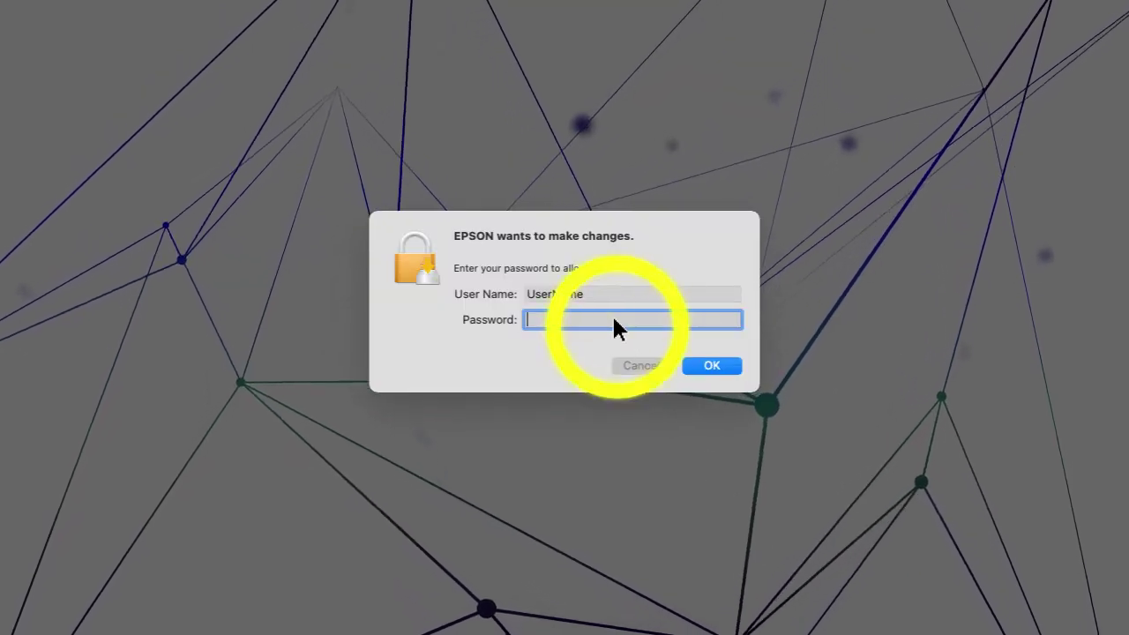
type("password")
left_click(711, 365)
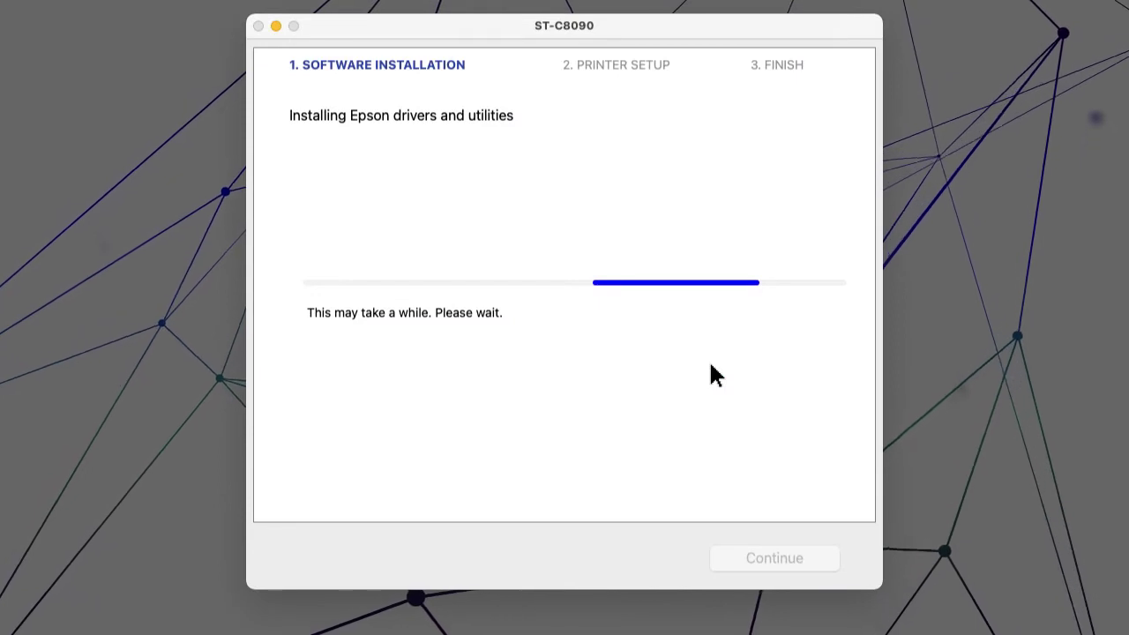
left_click(774, 556)
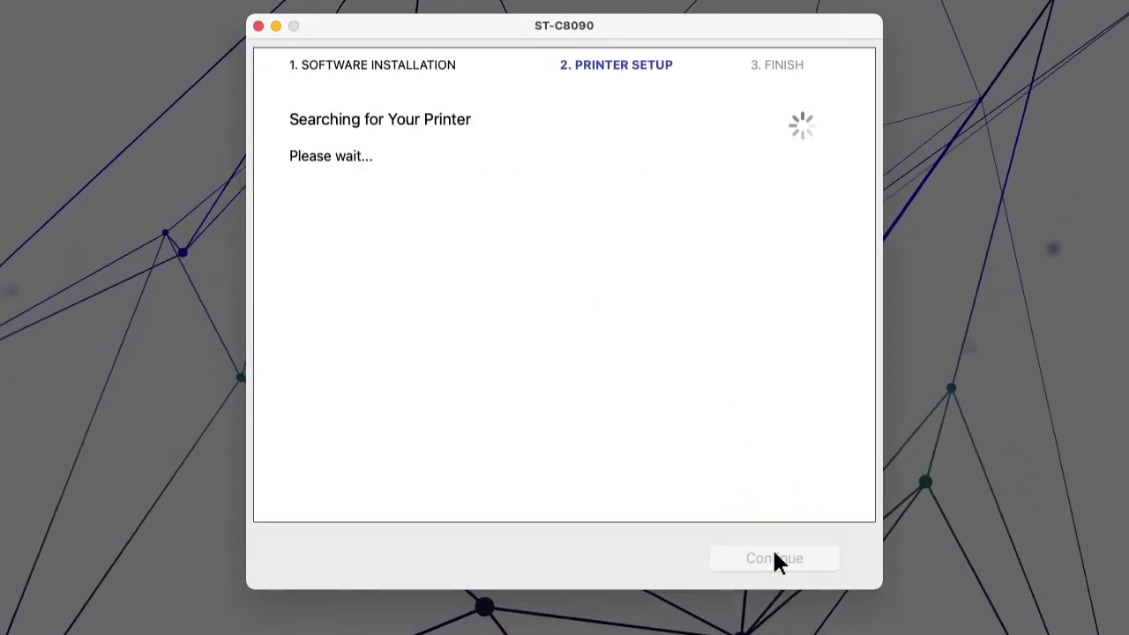
- Choose Wireless connection with 'The printer is already on my wireless network'
left_click(316, 180)
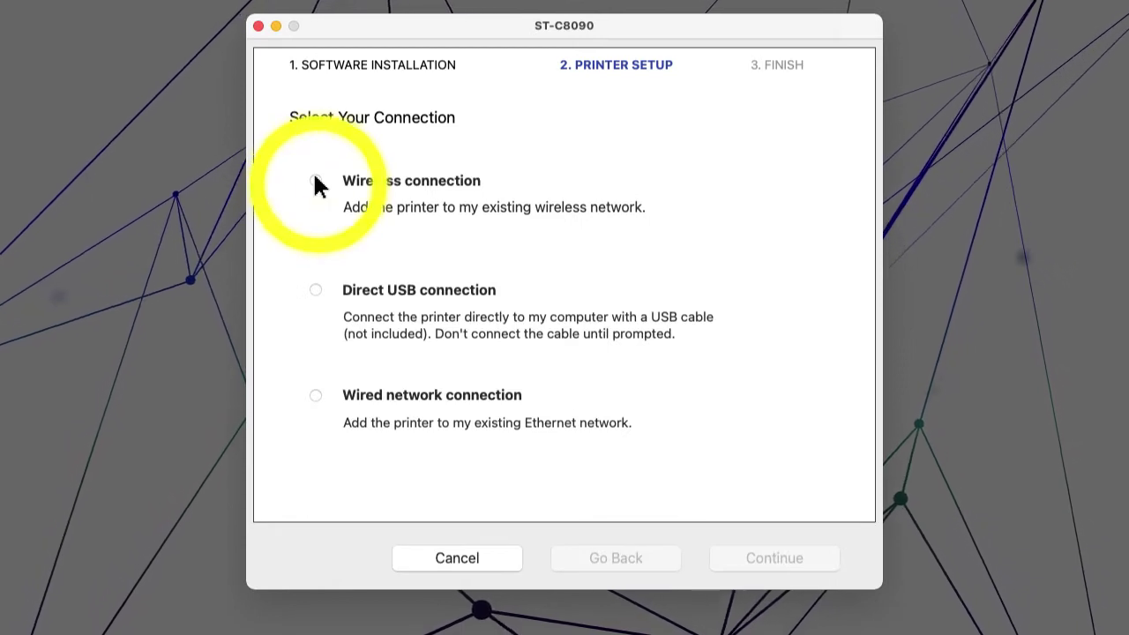
left_click(773, 556)
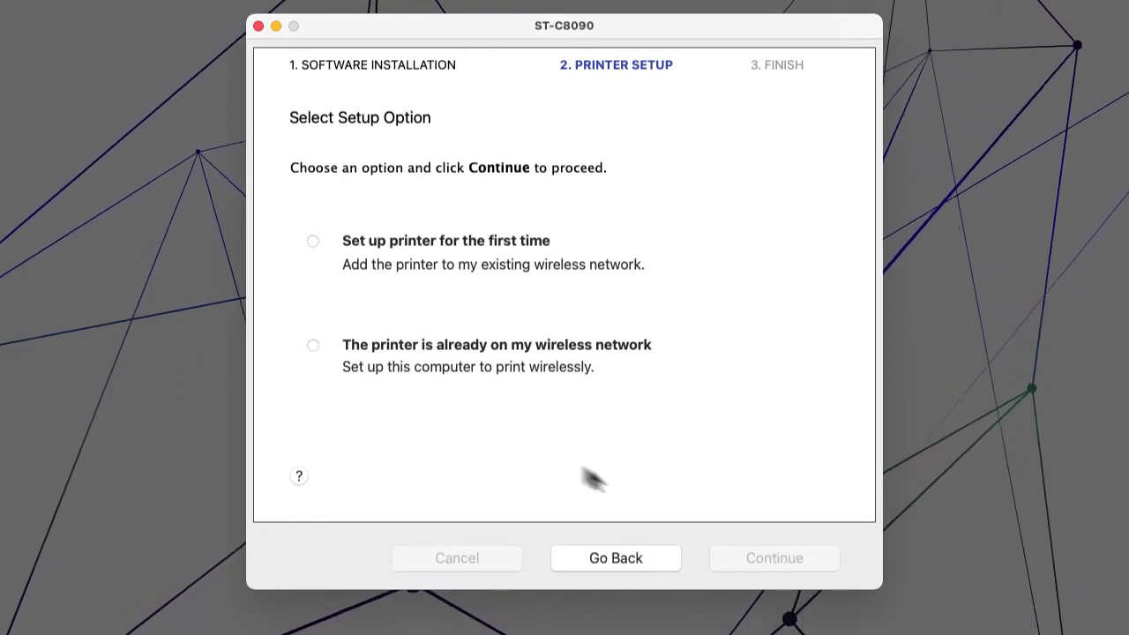
left_click(314, 346)
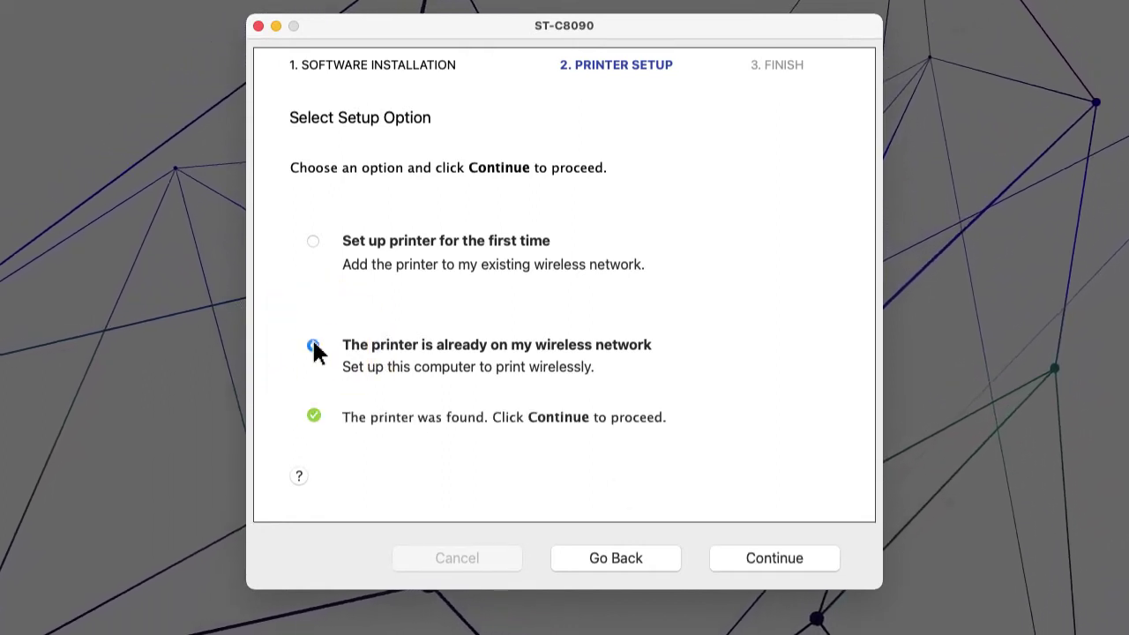
left_click(775, 558)
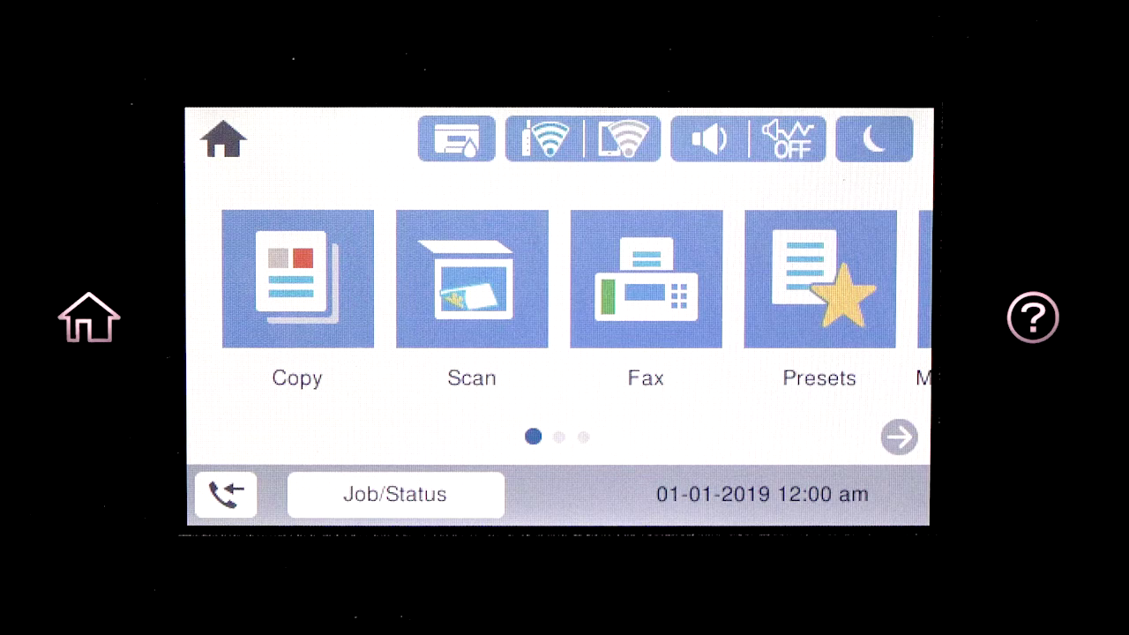
- On the printer panel, go to Settings > General Settings > Network Settings > Advanced
left_click_drag(732, 303, 264, 303)
left_click(282, 282)
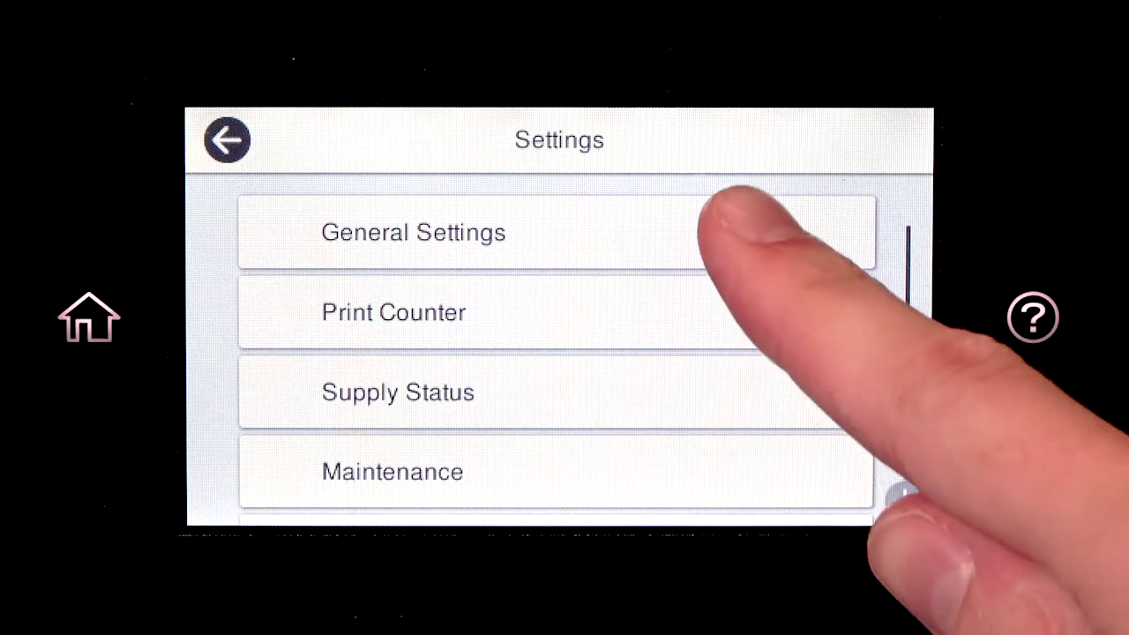
left_click(731, 221)
left_click(688, 392)
left_click_drag(617, 404, 626, 319)
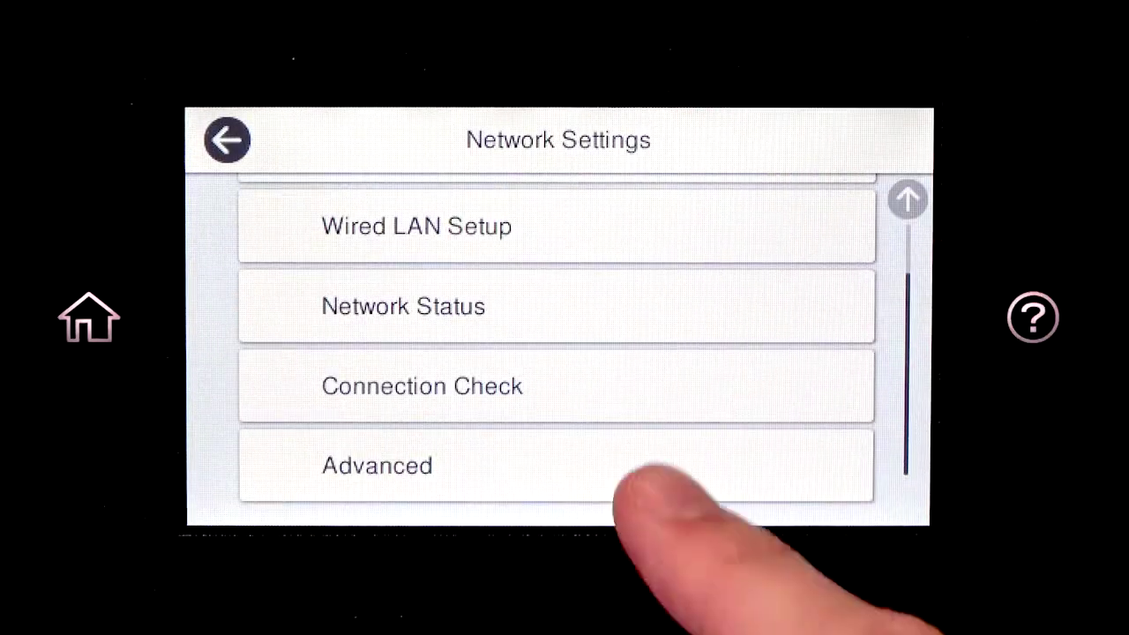
left_click(635, 466)
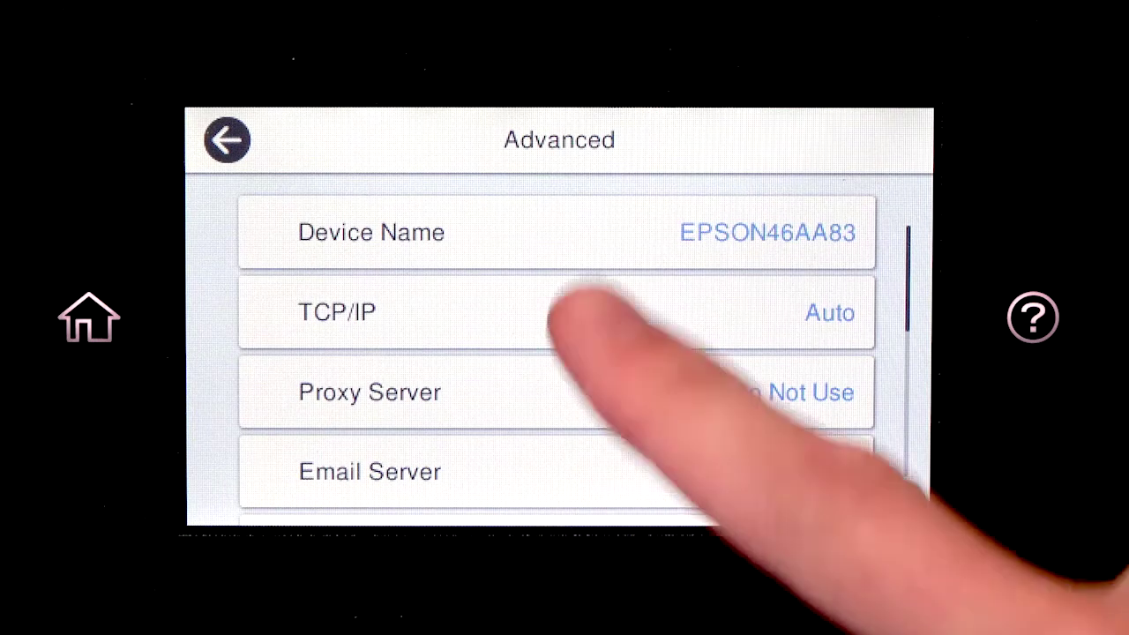
- Set the printer's TCP/IP to Manual with IP address 192.168.0.192 and start setup
left_click(567, 312)
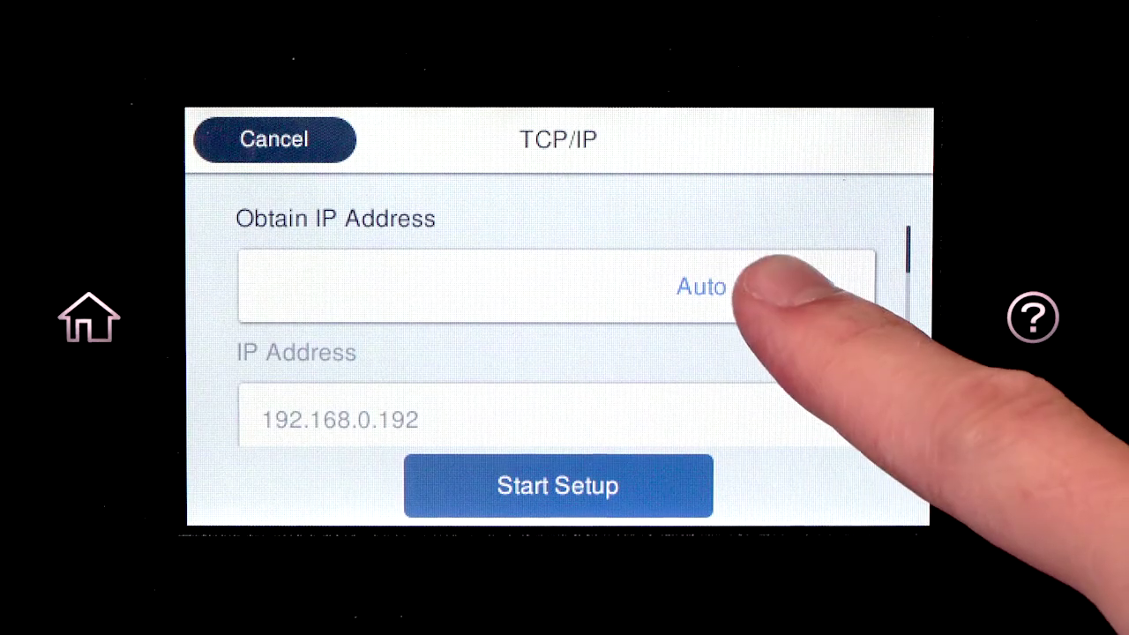
left_click(806, 286)
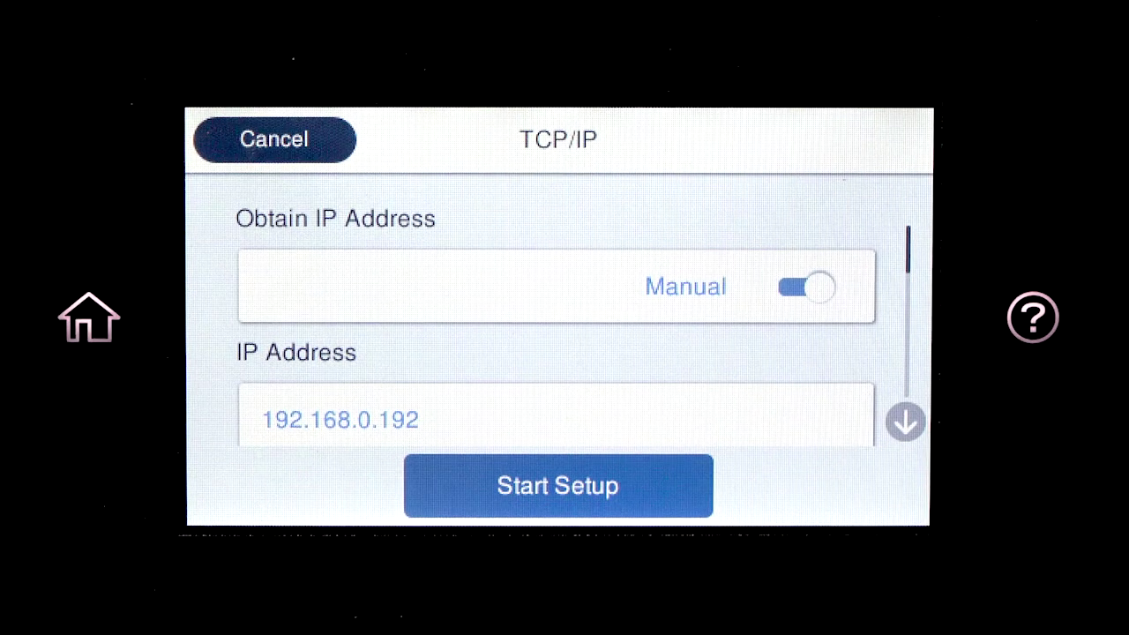
left_click(758, 414)
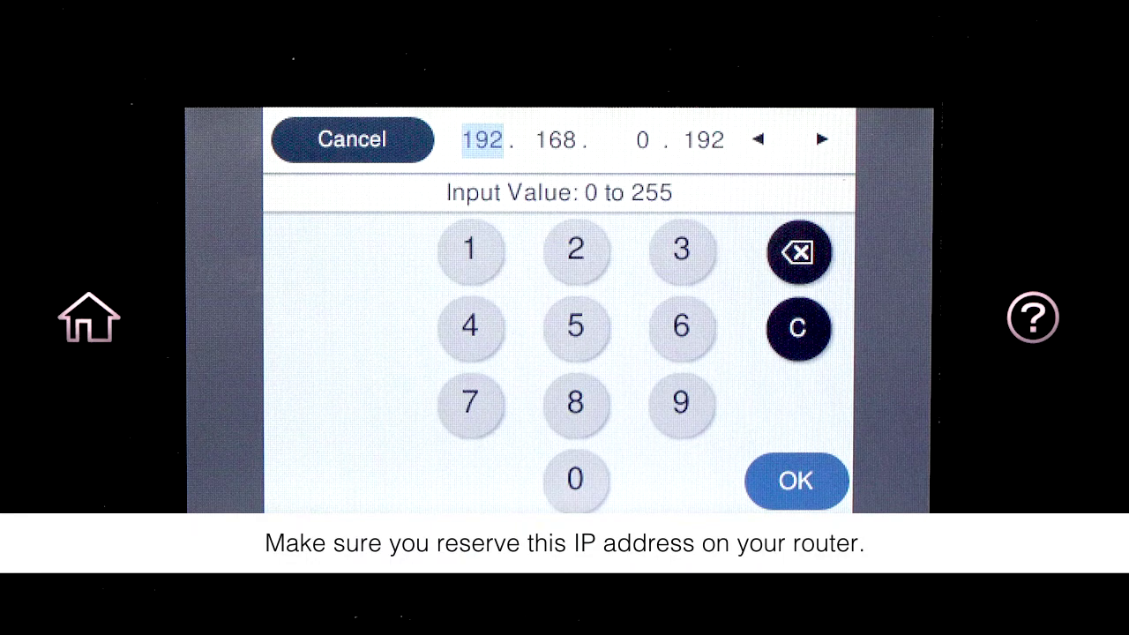
left_click(795, 481)
left_click(906, 422)
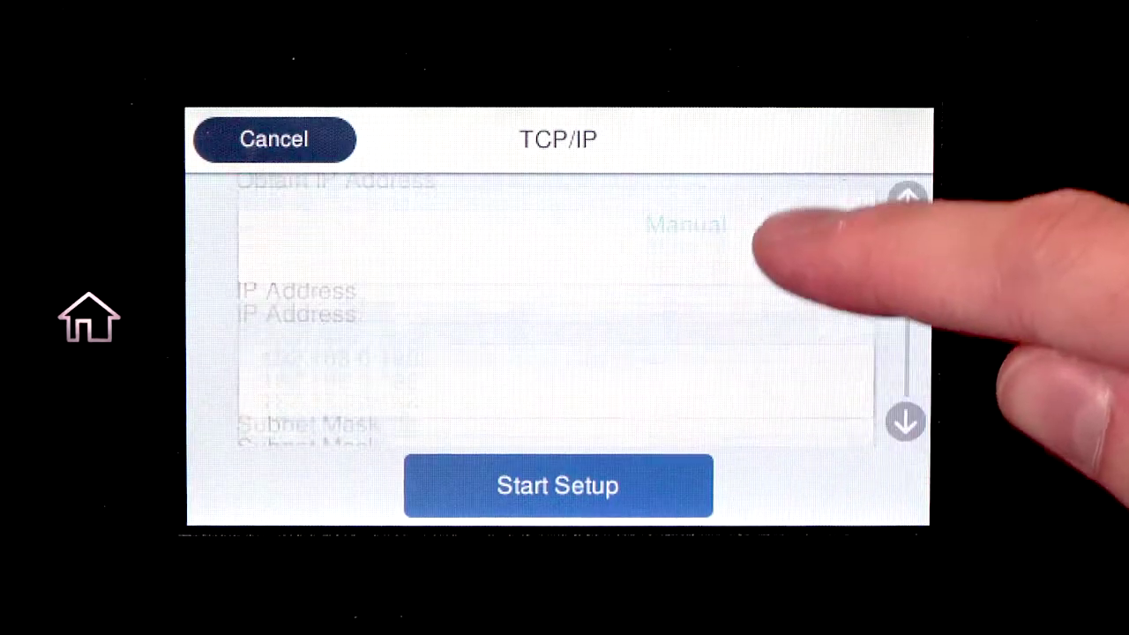
left_click_drag(756, 361, 781, 172)
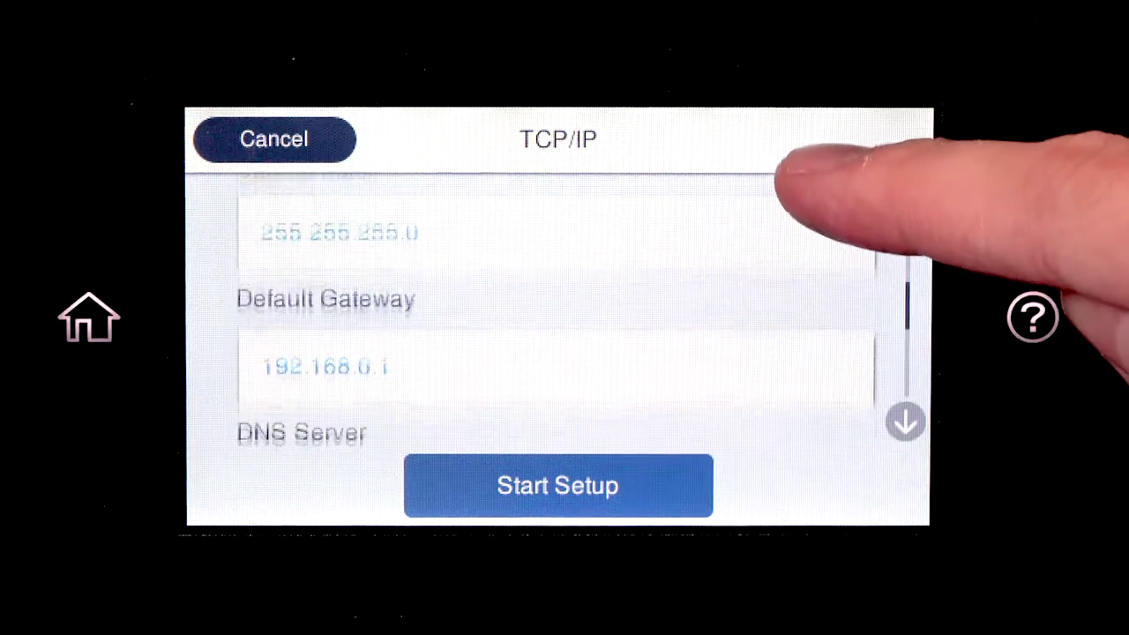
left_click_drag(756, 403, 744, 239)
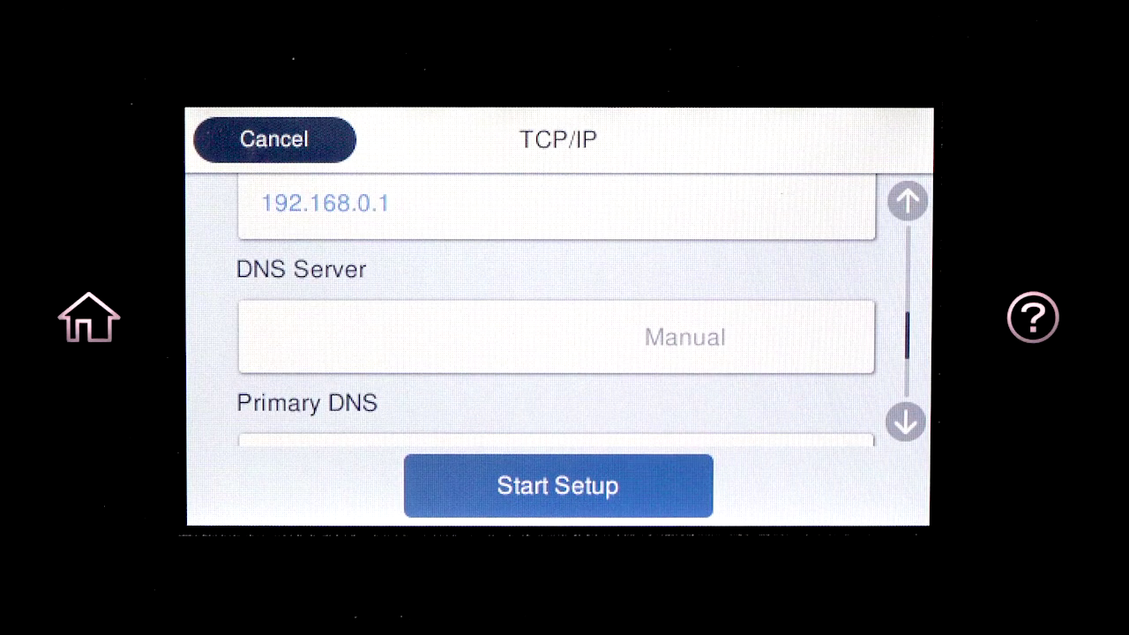
left_click(573, 487)
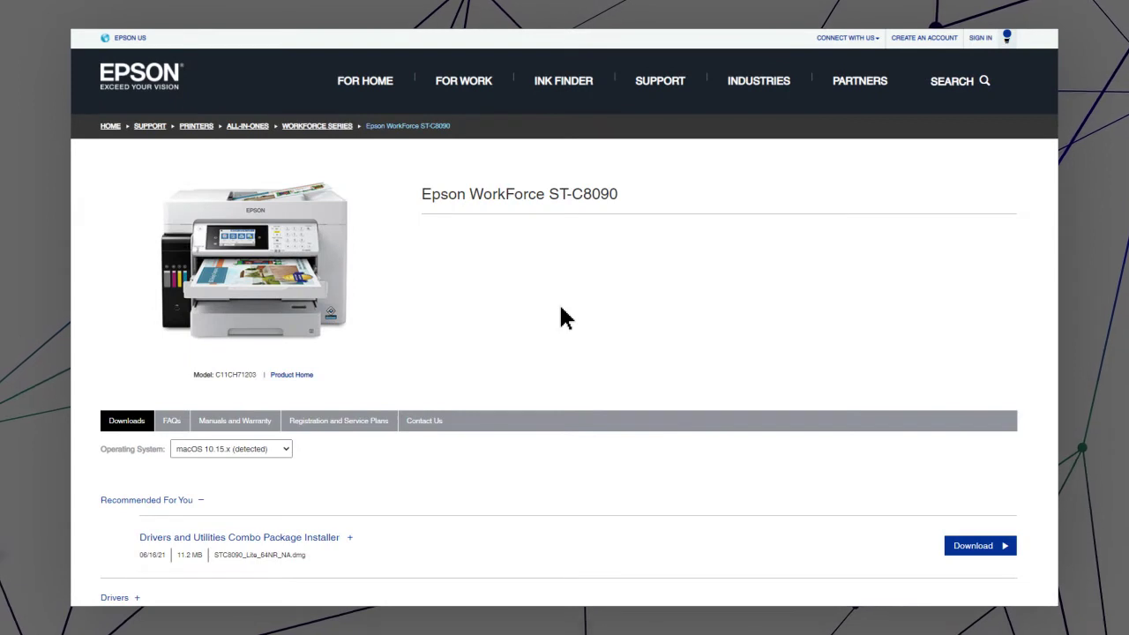
- Download the ST-C8090 Drivers and Utilities Combo Package Installer
left_click(975, 544)
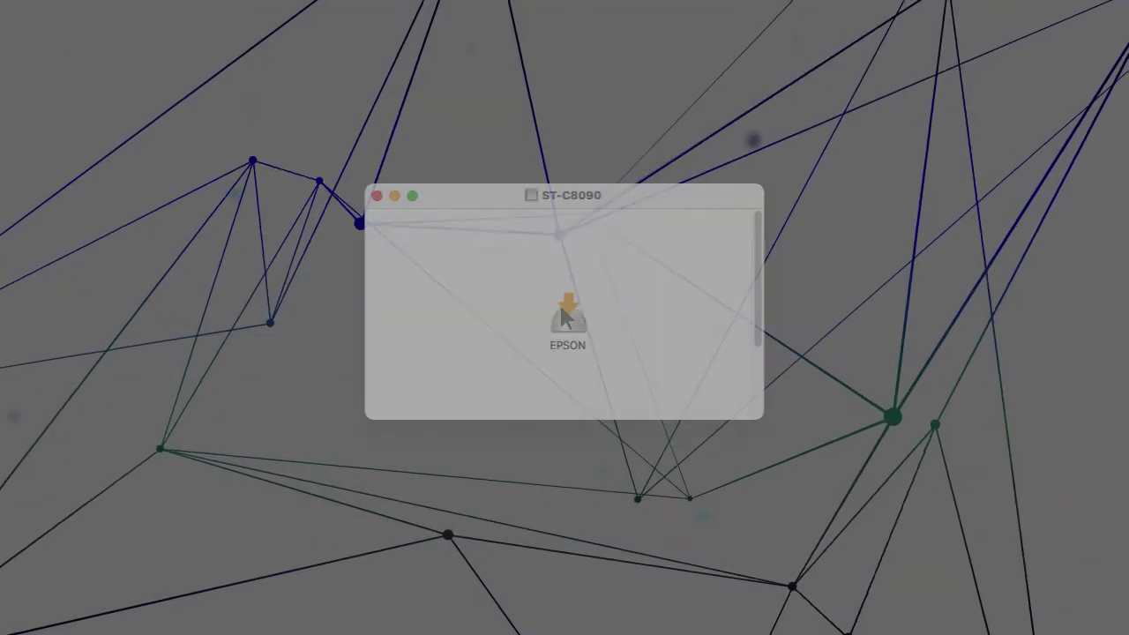
- Reinstall the ST-C8090 drivers and utilities from the EPSON installer with the admin password
double_click(564, 314)
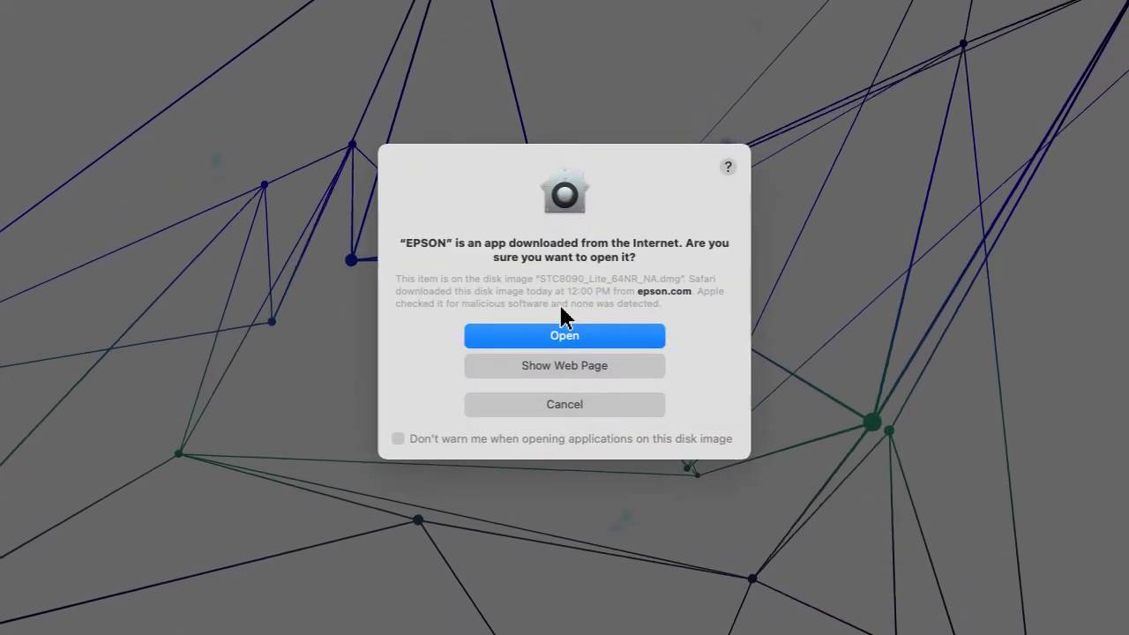
left_click(568, 333)
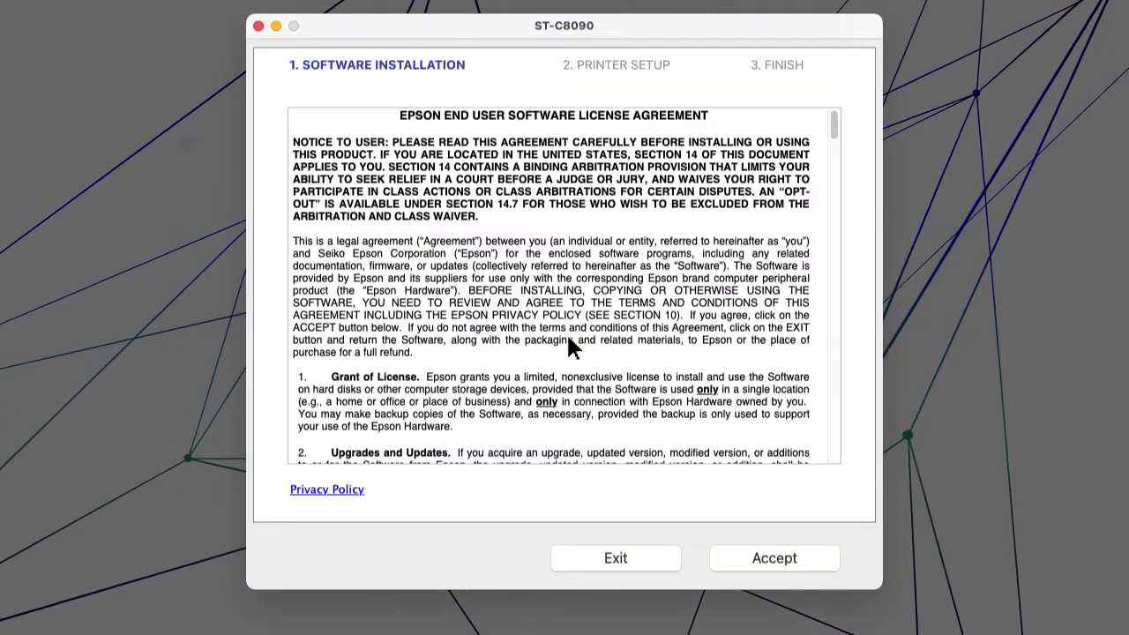
left_click(772, 556)
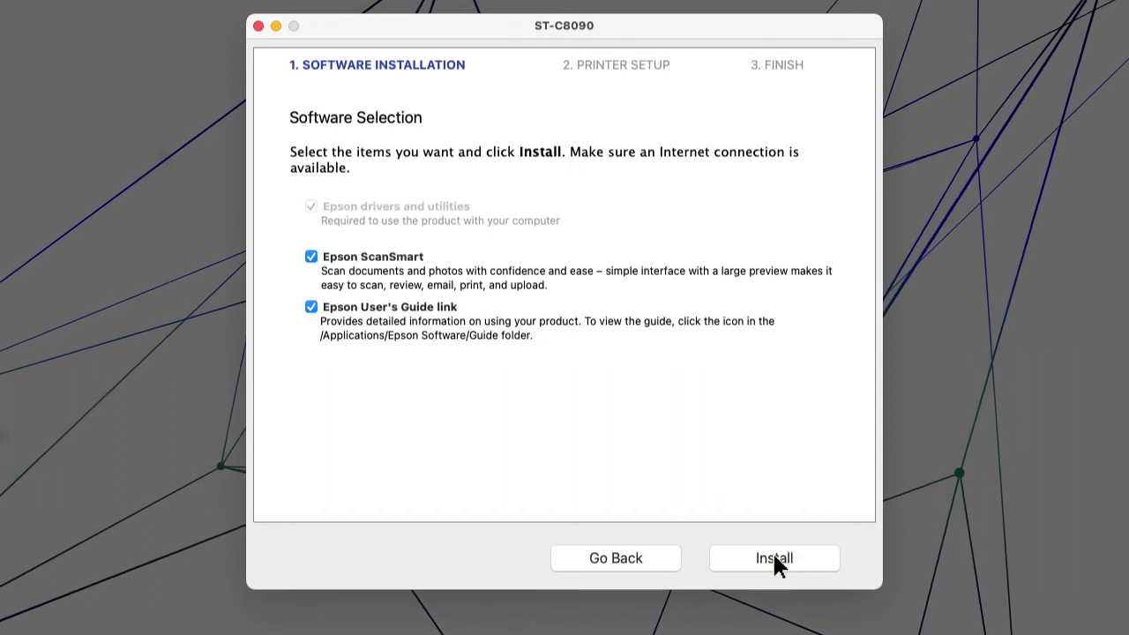
left_click(774, 558)
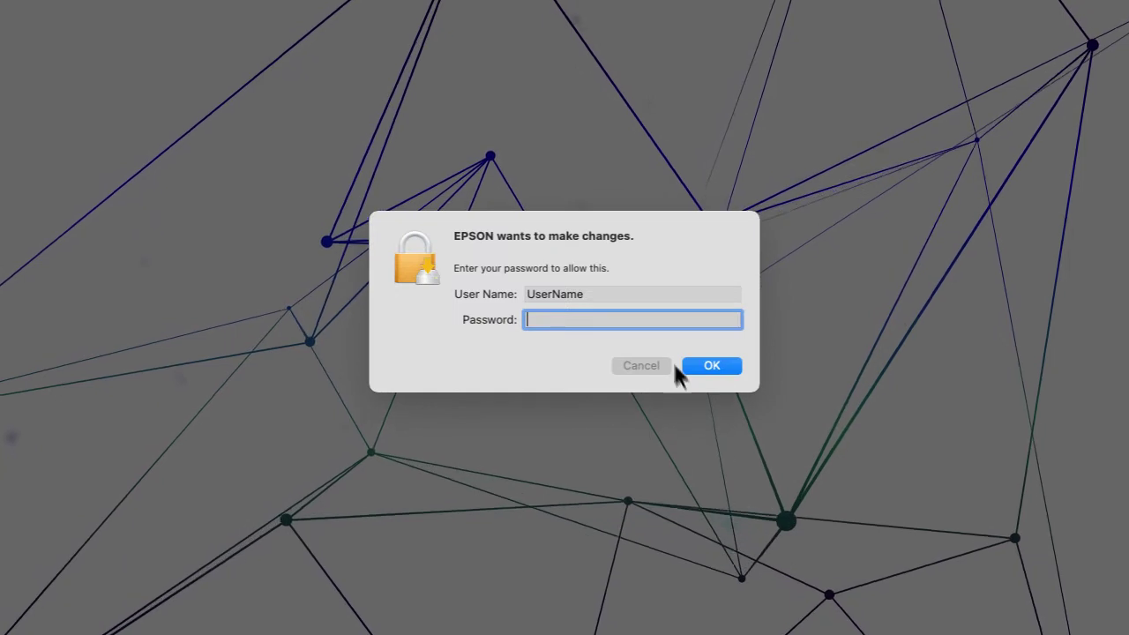
left_click(648, 321)
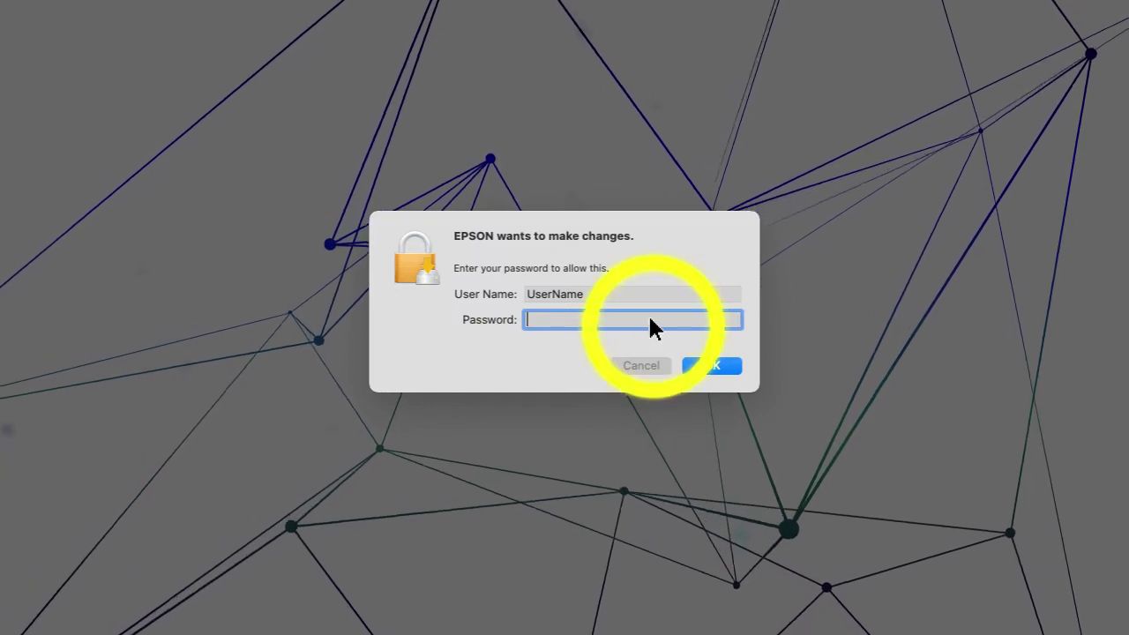
type("*********")
left_click(712, 365)
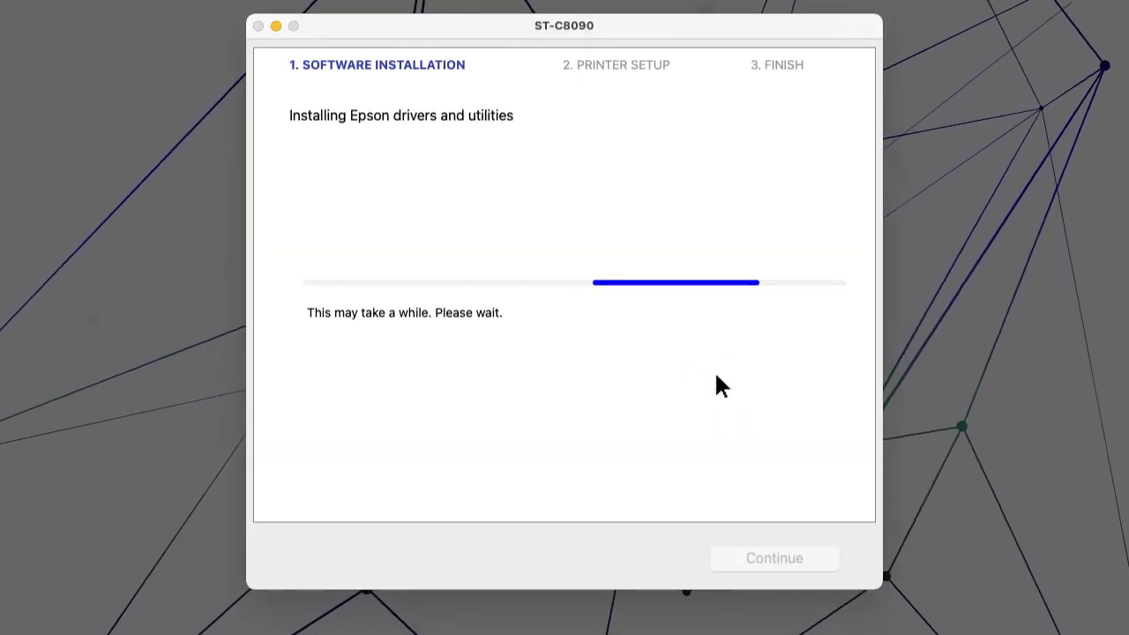
- Cancel the installer's printer connection setup and close the installer
left_click(774, 558)
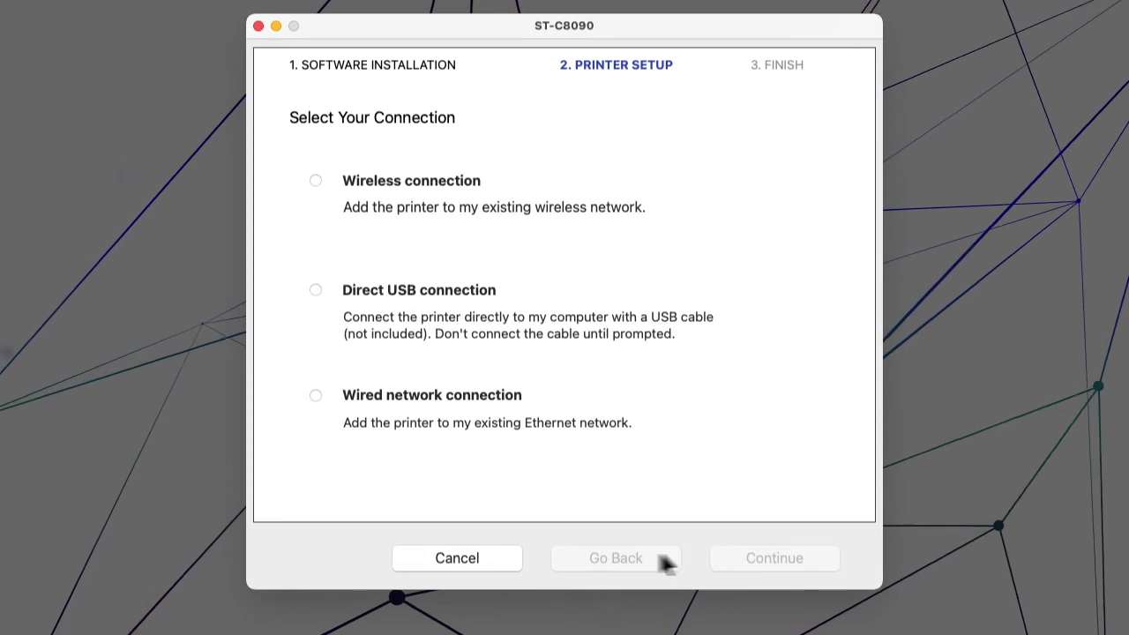
left_click(459, 558)
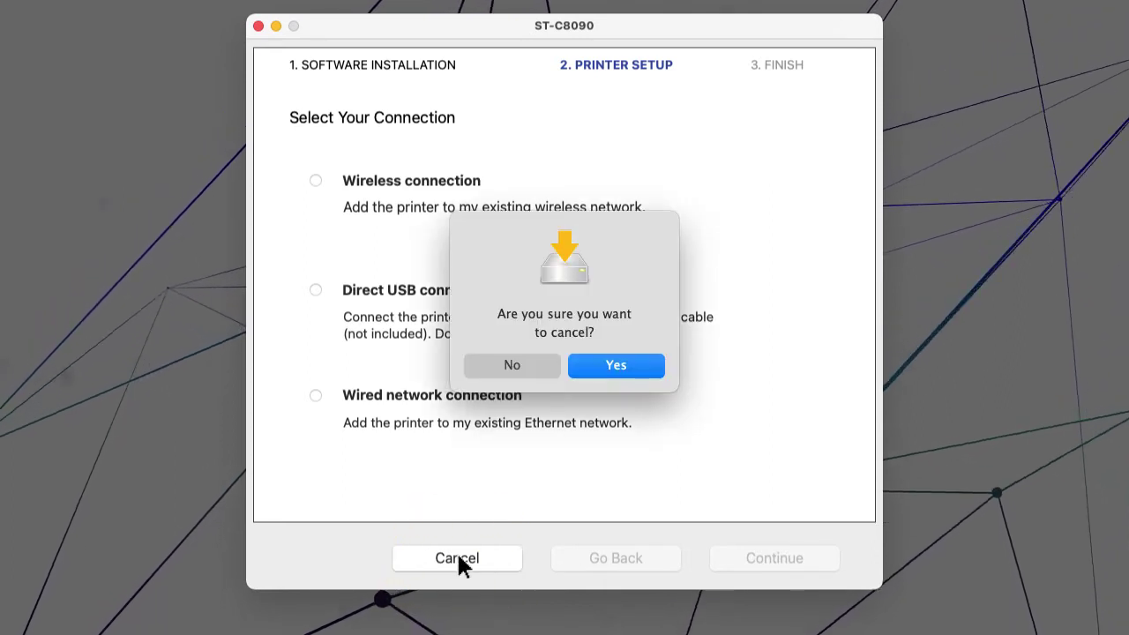
left_click(615, 364)
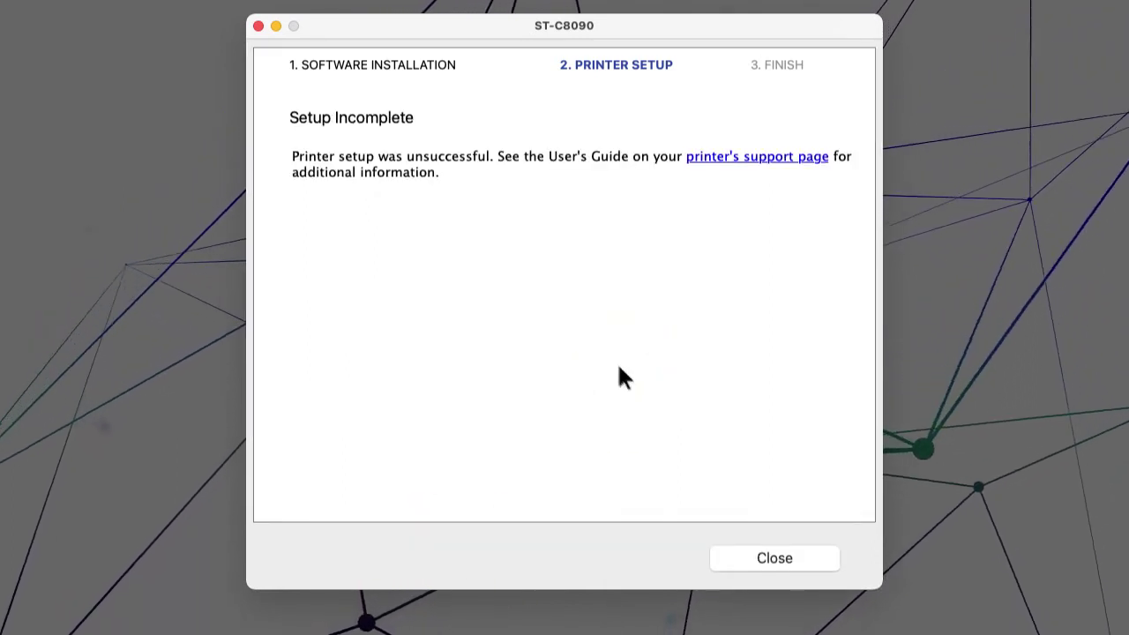
left_click(775, 558)
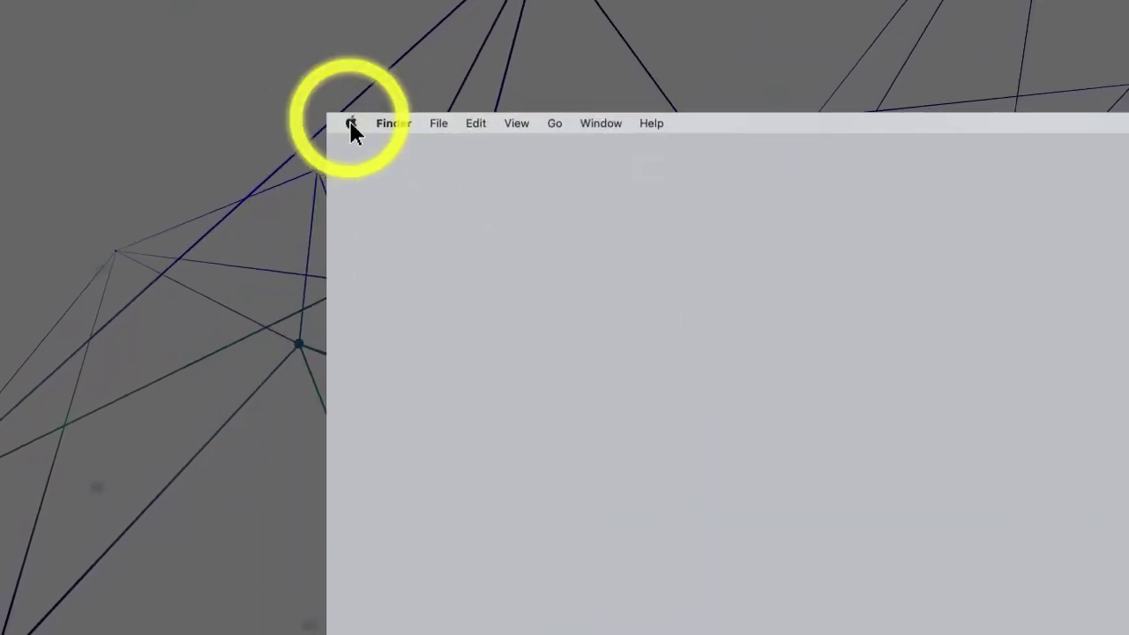
- Open Printers & Scanners in System Preferences and start adding a printer
left_click(351, 124)
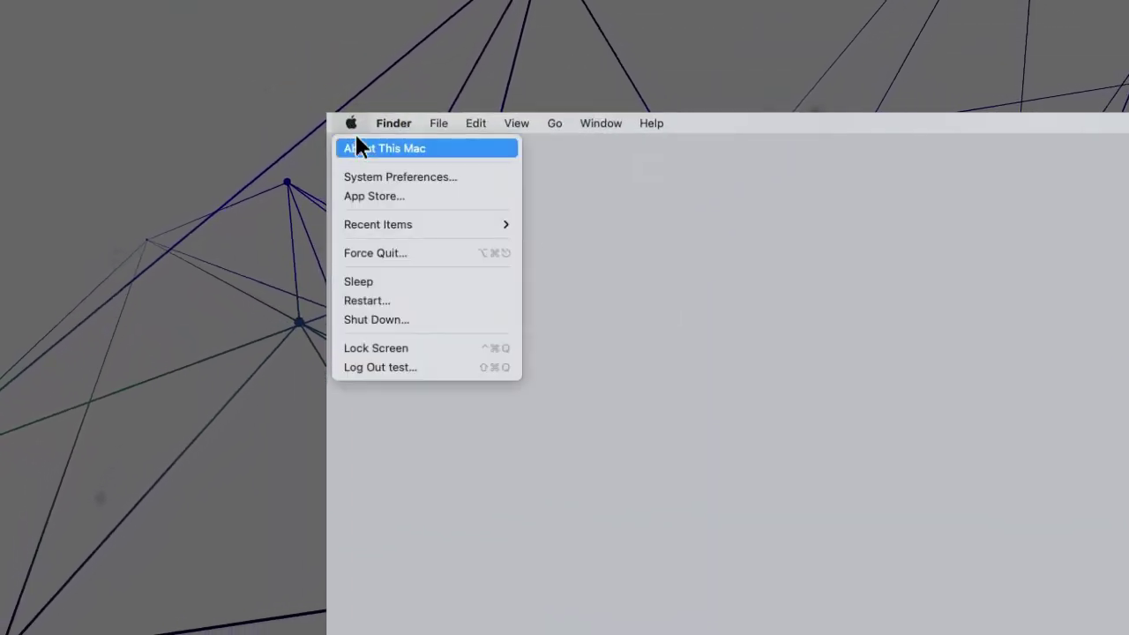
left_click(374, 180)
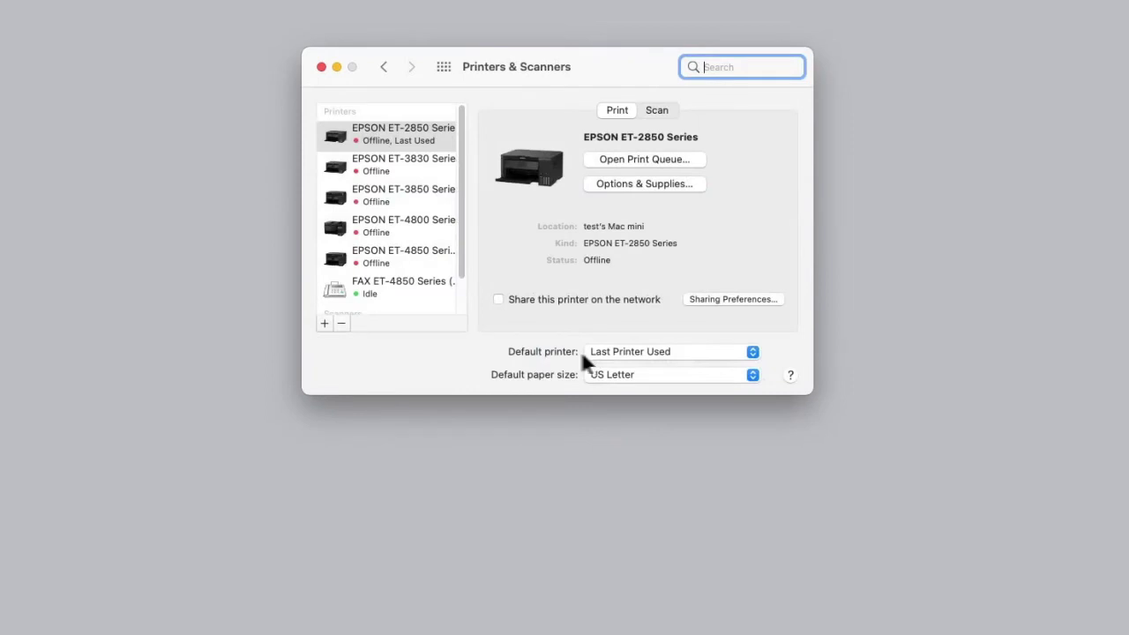
left_click(324, 324)
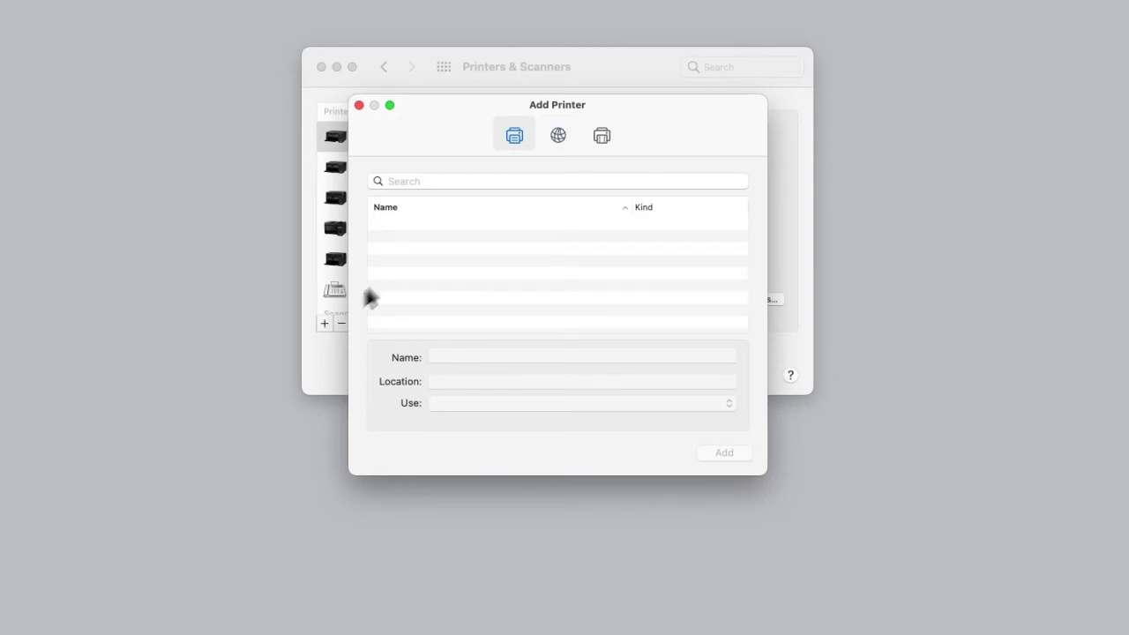
- Add the printer by IP 192.168.0.192 using the Line Printer Daemon - LPD protocol
left_click(557, 135)
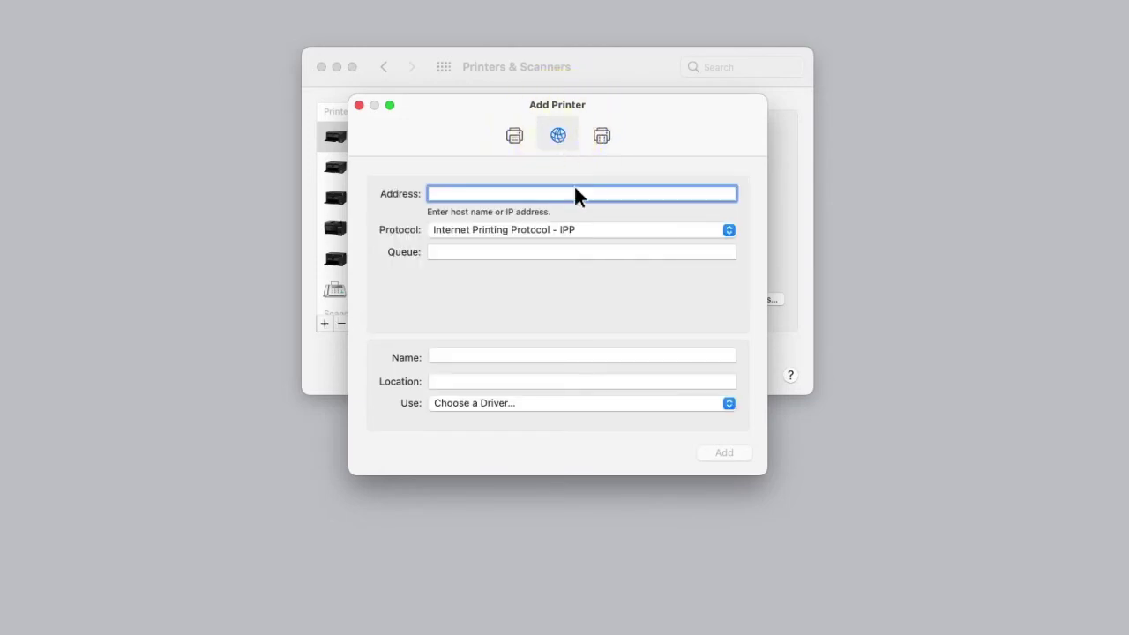
left_click(575, 190)
type("192.168.0.192")
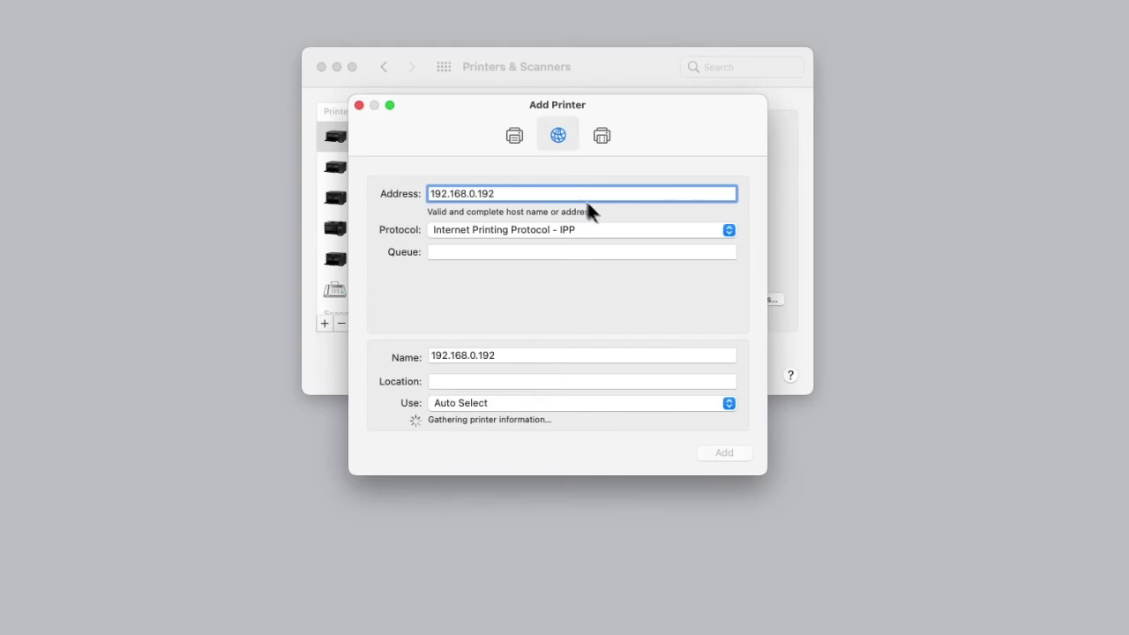
left_click(627, 231)
left_click(568, 249)
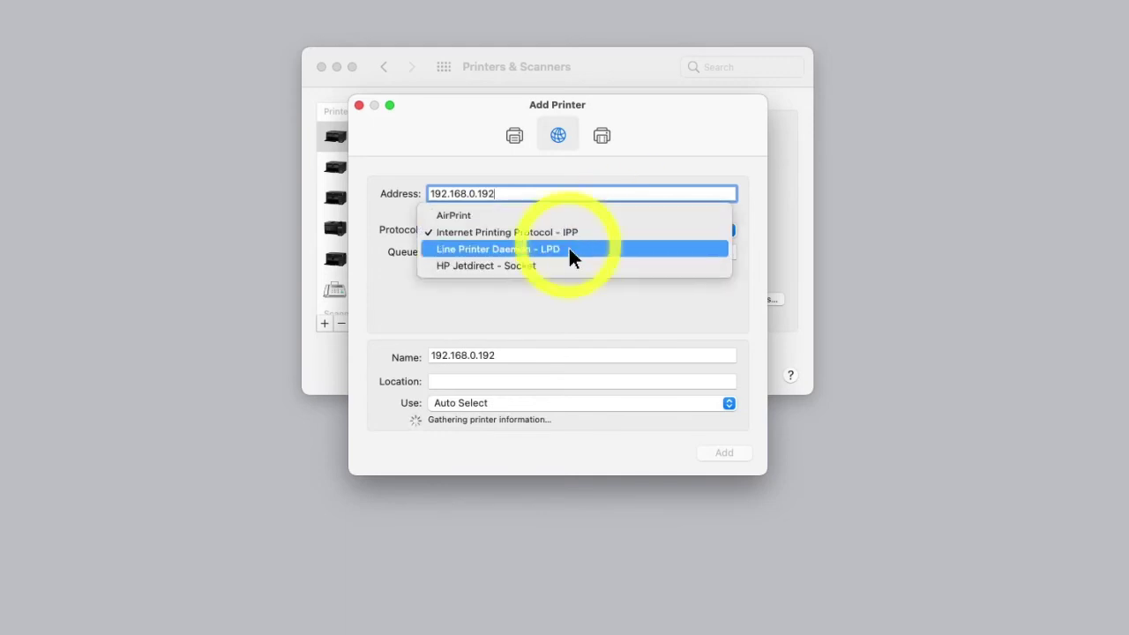
left_click(724, 453)
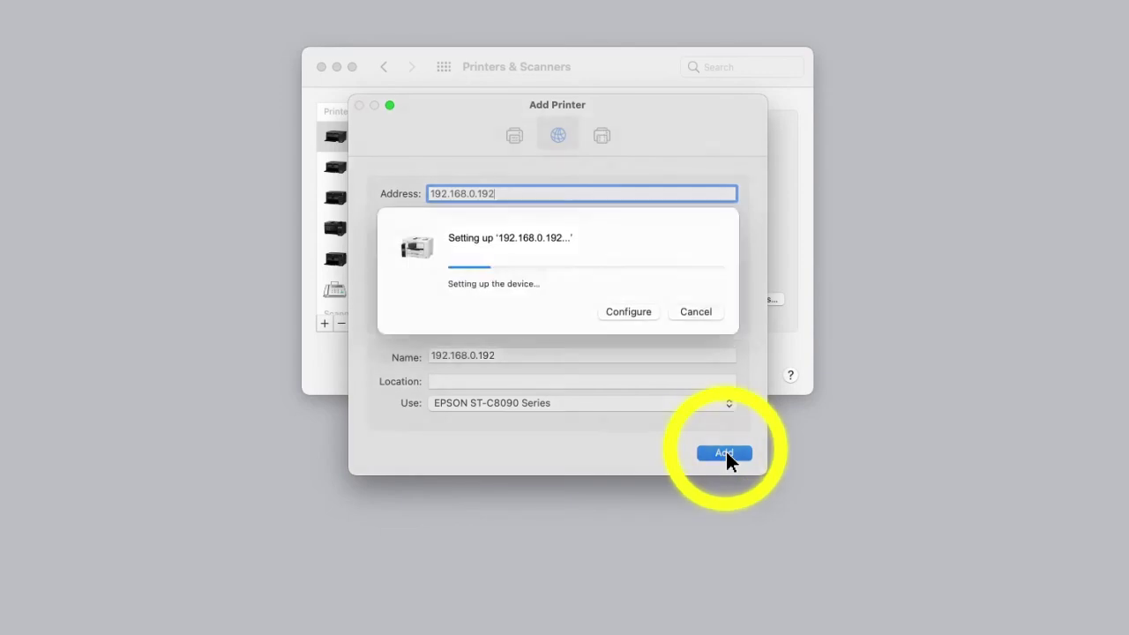